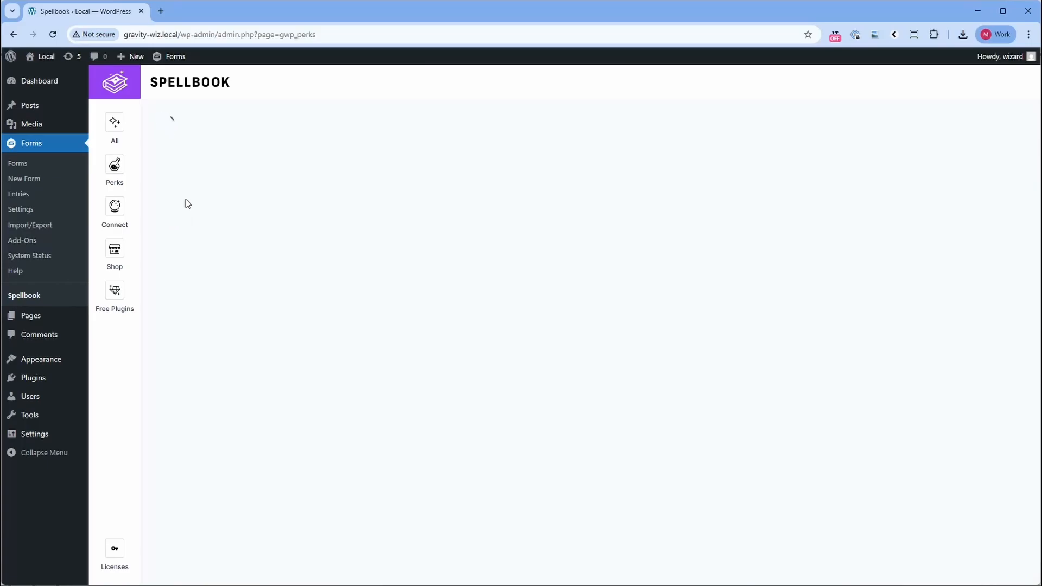
# Find and install the GP Advanced Calculations perk, and open the BMI Calculator form for editing.
pyautogui.write('GP Advanced Calculations')
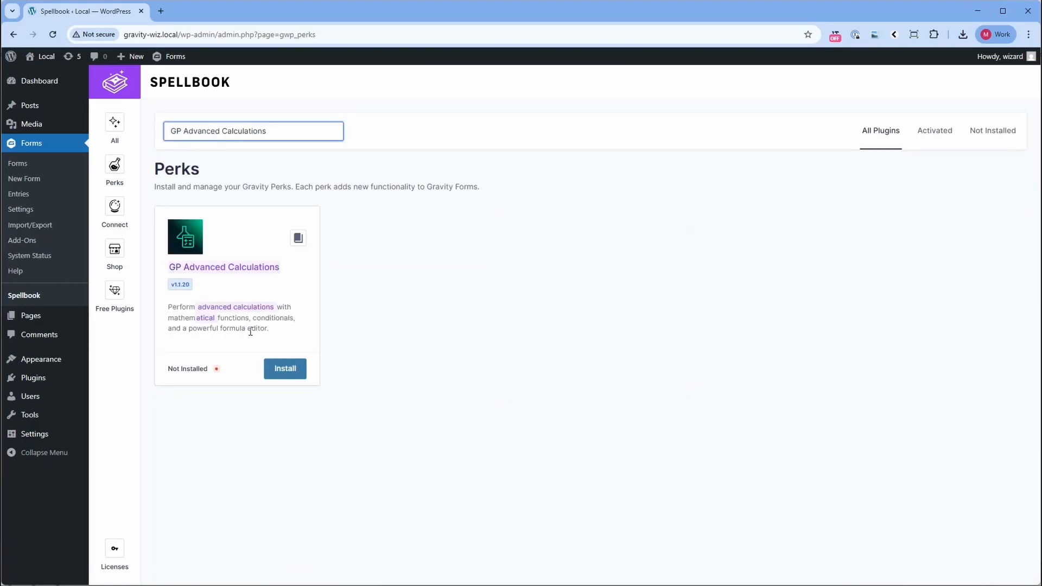
pyautogui.click(288, 368)
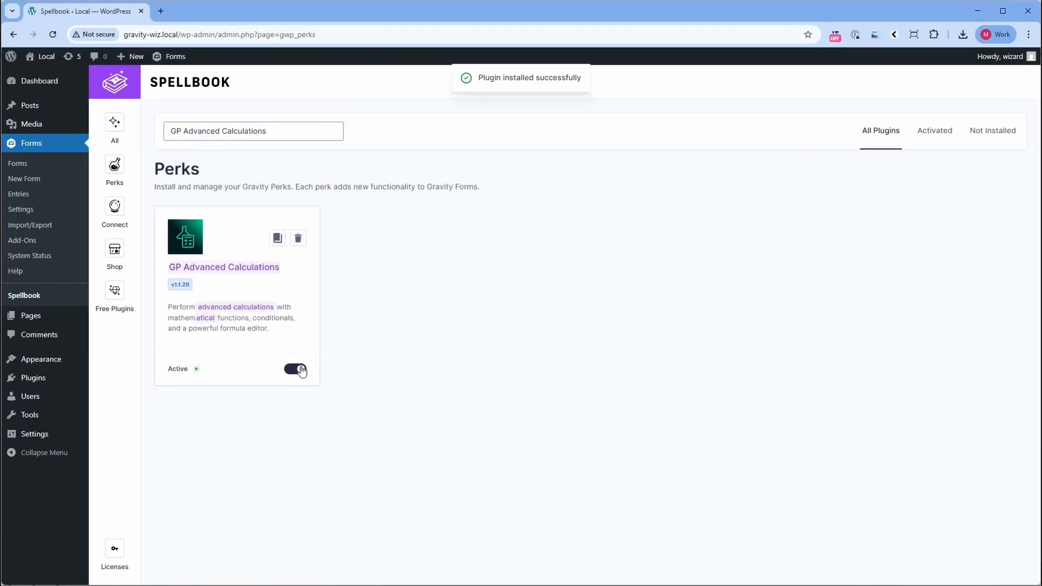
pyautogui.moveTo(171, 57)
pyautogui.click(184, 81)
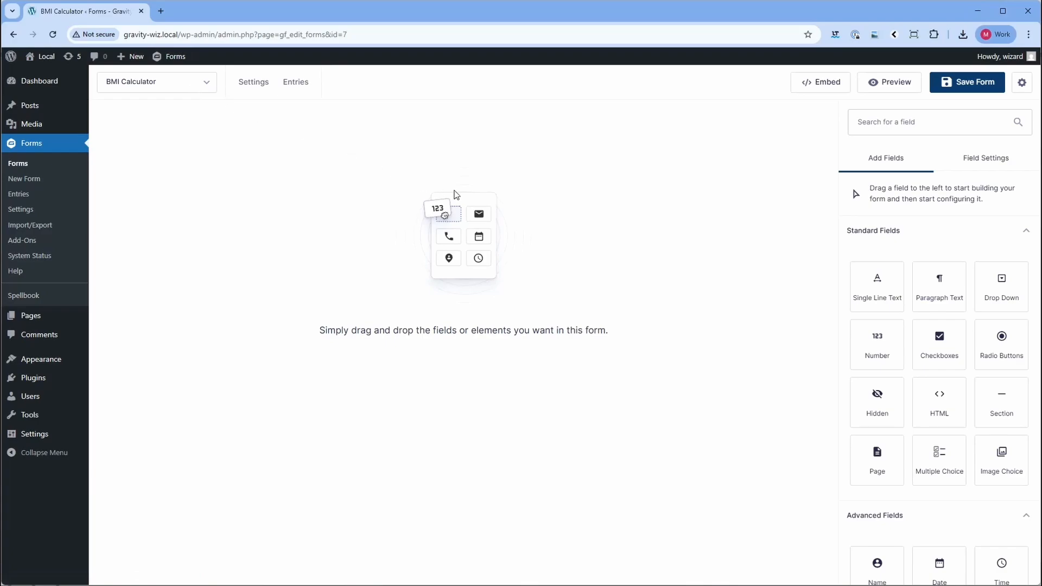
# Add a Drop Down field to the empty form and label it "Select Units".
pyautogui.click(991, 299)
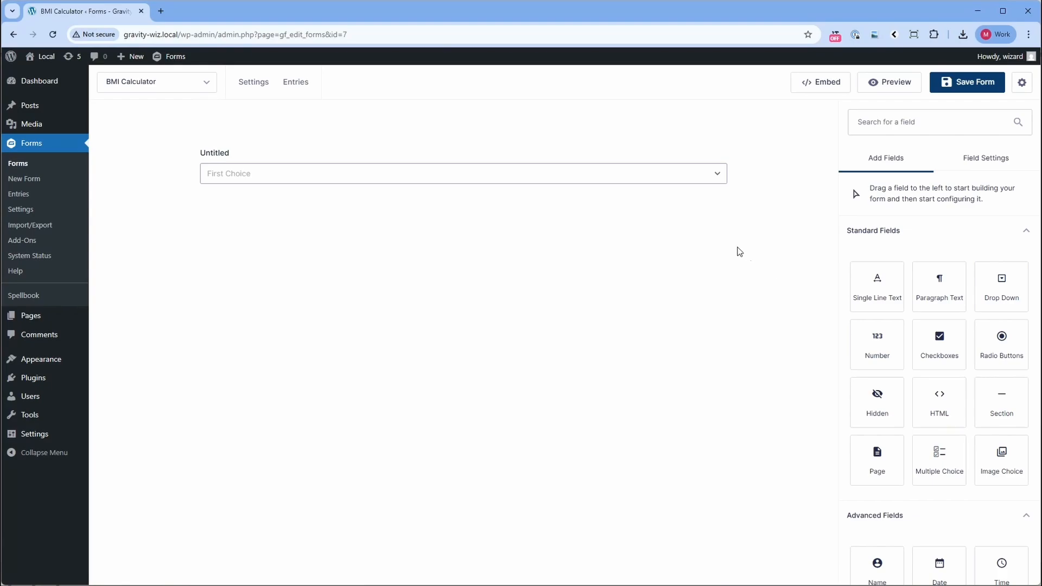
pyautogui.click(449, 179)
pyautogui.doubleClick(878, 295)
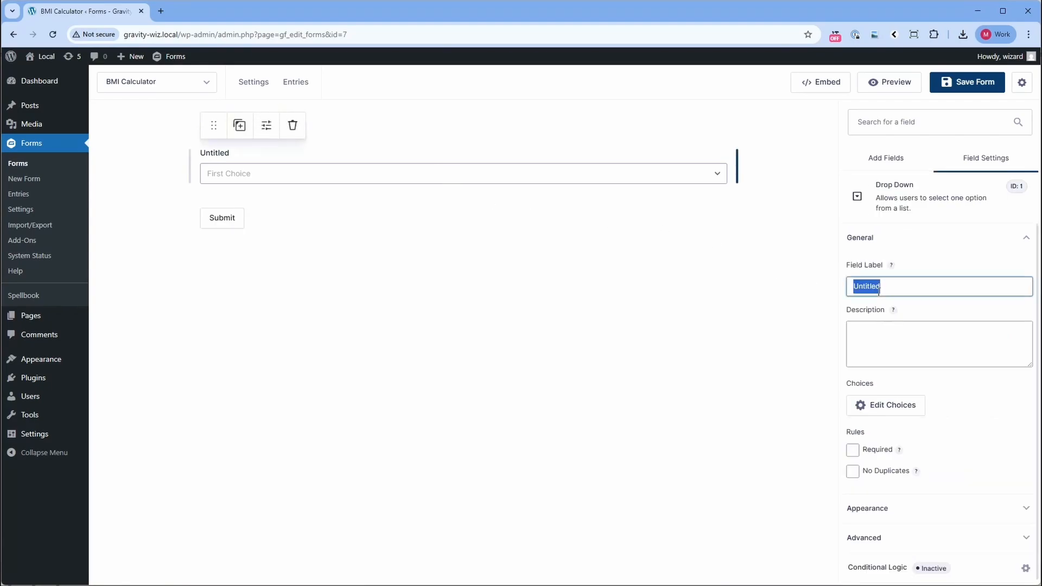
pyautogui.write('Select Units')
# Set the drop-down's choices to "Pounds & Inches" and "Kilograms & Meters", and remove the third choice.
pyautogui.click(893, 405)
pyautogui.tripleClick(645, 197)
pyautogui.write('P')
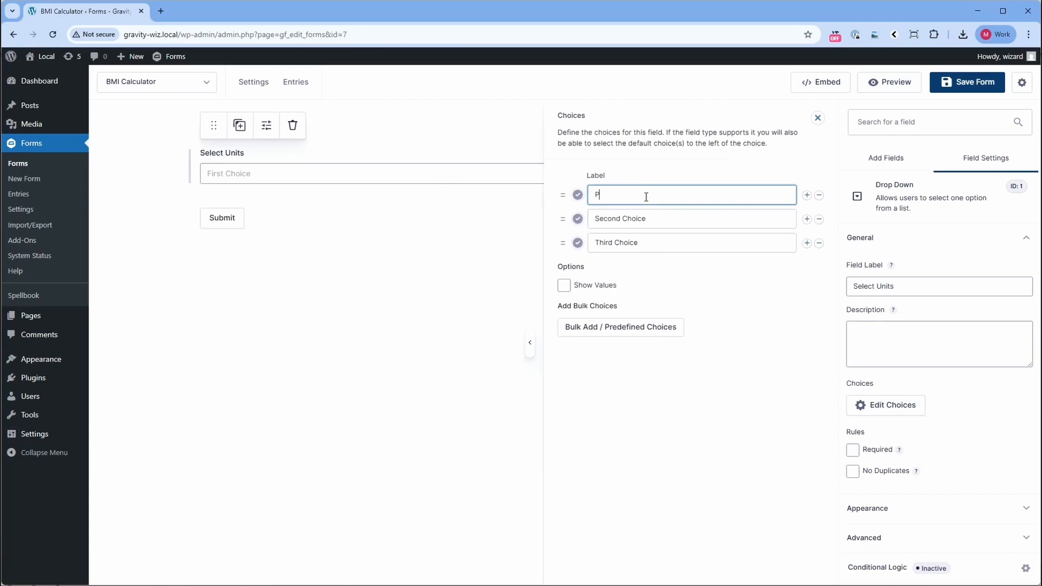
pyautogui.write('ounds & Inches')
pyautogui.tripleClick(632, 220)
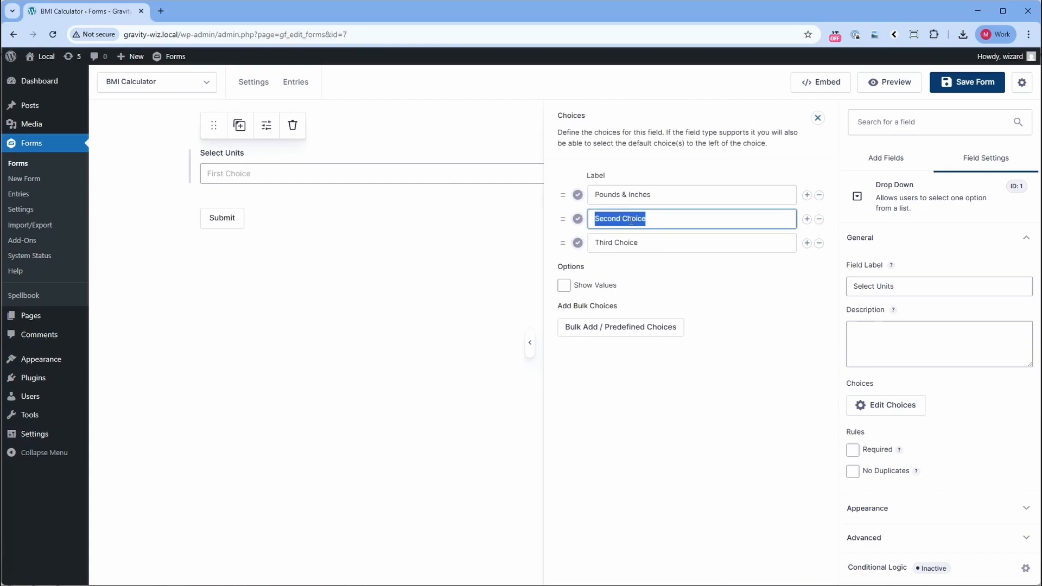
pyautogui.write('Kilograms & Meters')
pyautogui.click(819, 244)
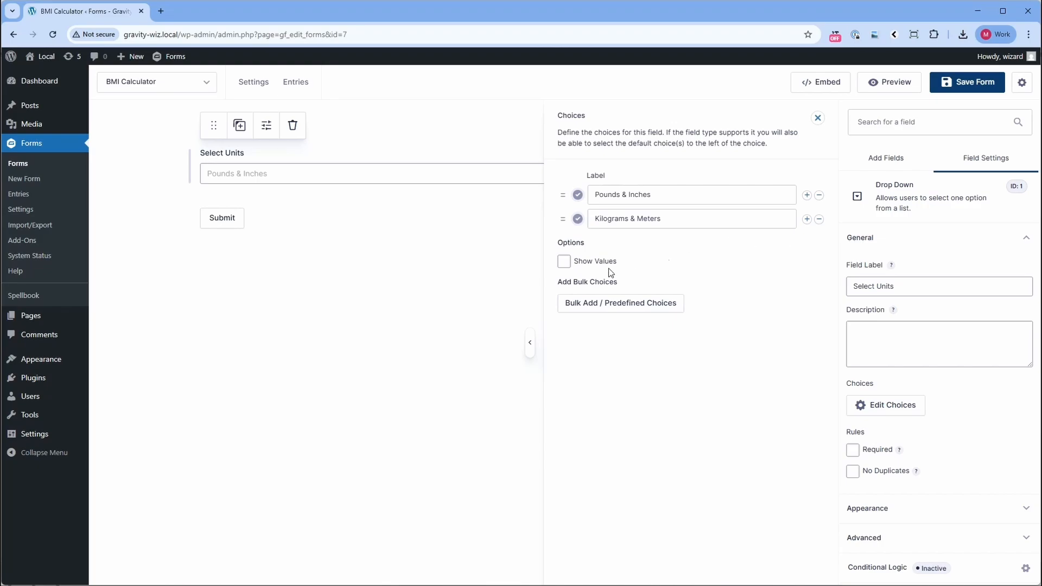
# Show separate values for the choices and set them to PoundsInches and KilogramsMeters.
pyautogui.click(563, 262)
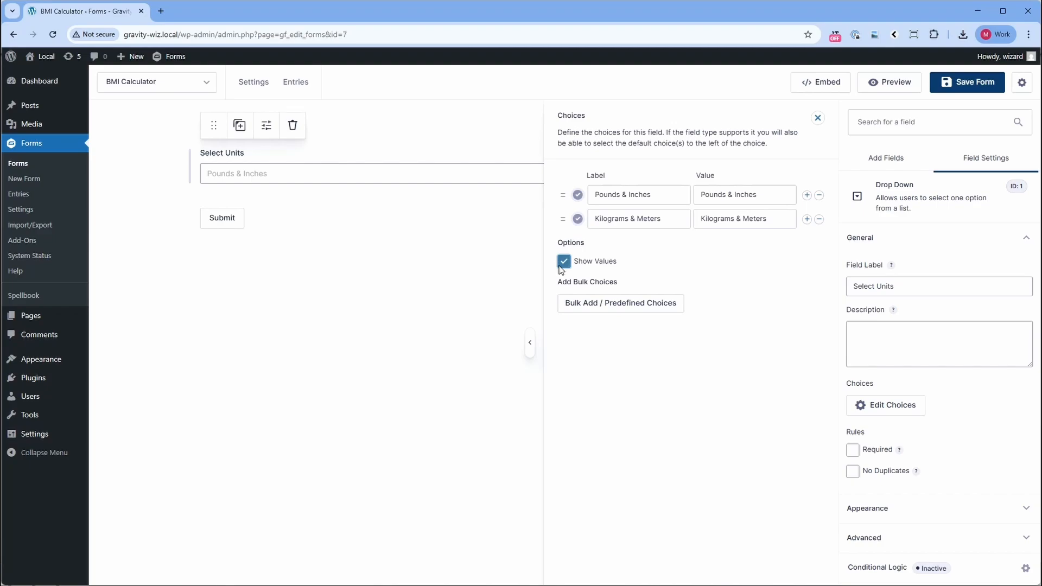
pyautogui.click(732, 199)
pyautogui.press('BackSpace')
pyautogui.press('BackSpace')
pyautogui.press('BackSpace')
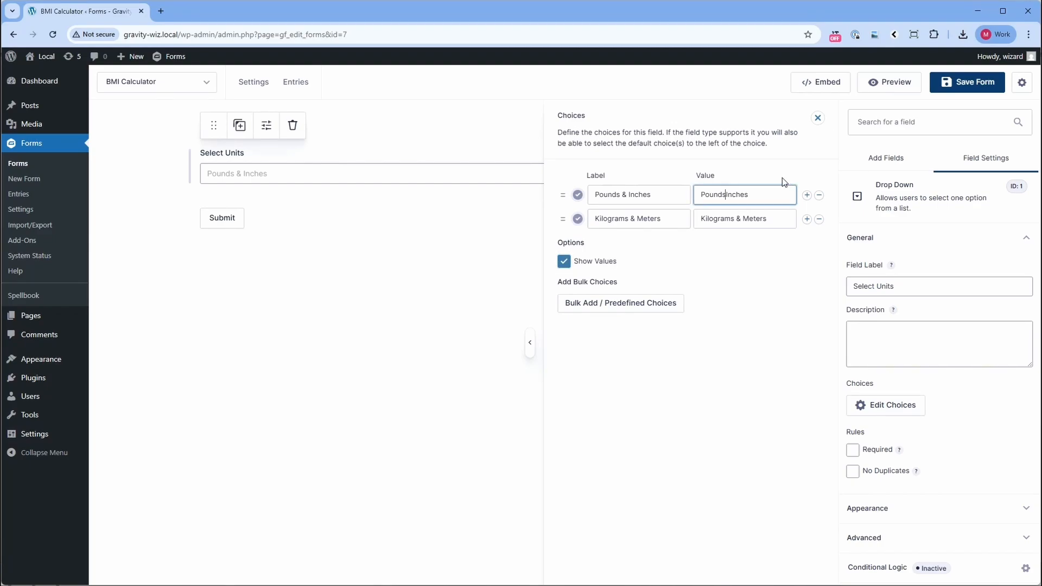
pyautogui.click(743, 220)
pyautogui.press('BackSpace')
pyautogui.press('BackSpace')
pyautogui.press('BackSpace')
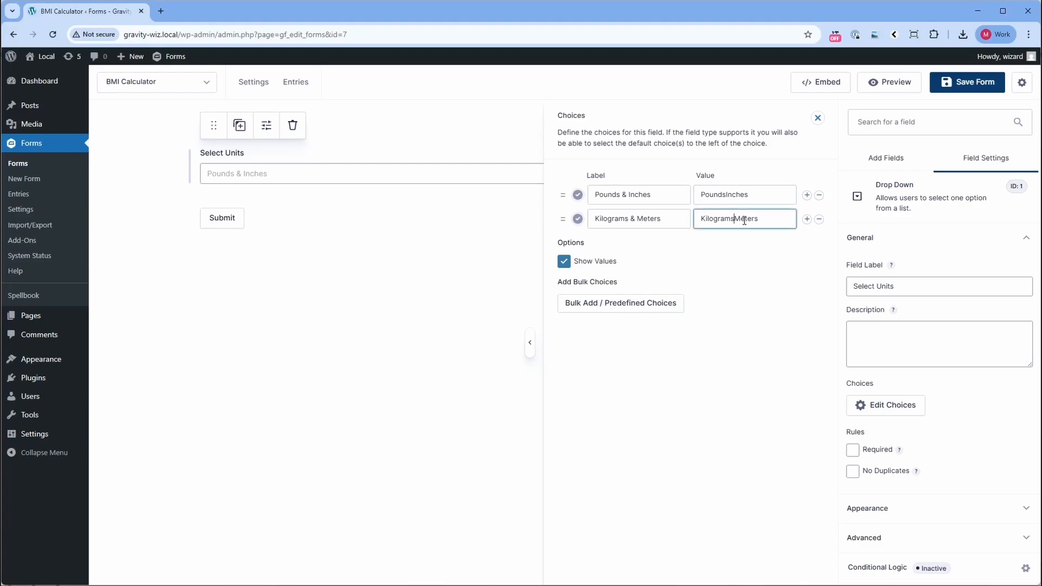
pyautogui.click(818, 118)
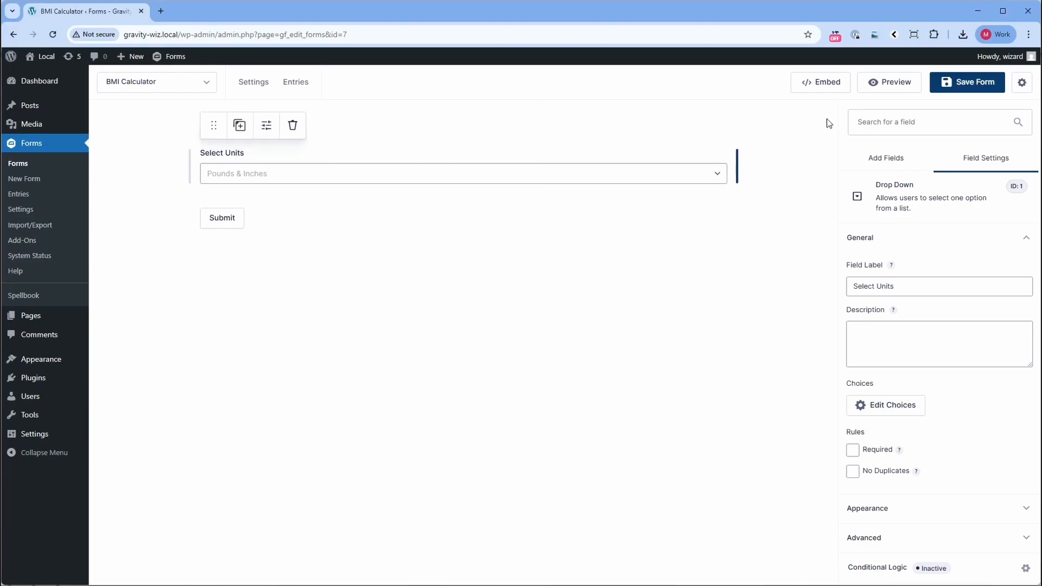
# Add two Number fields side by side in one row below the Select Units field.
pyautogui.click(889, 156)
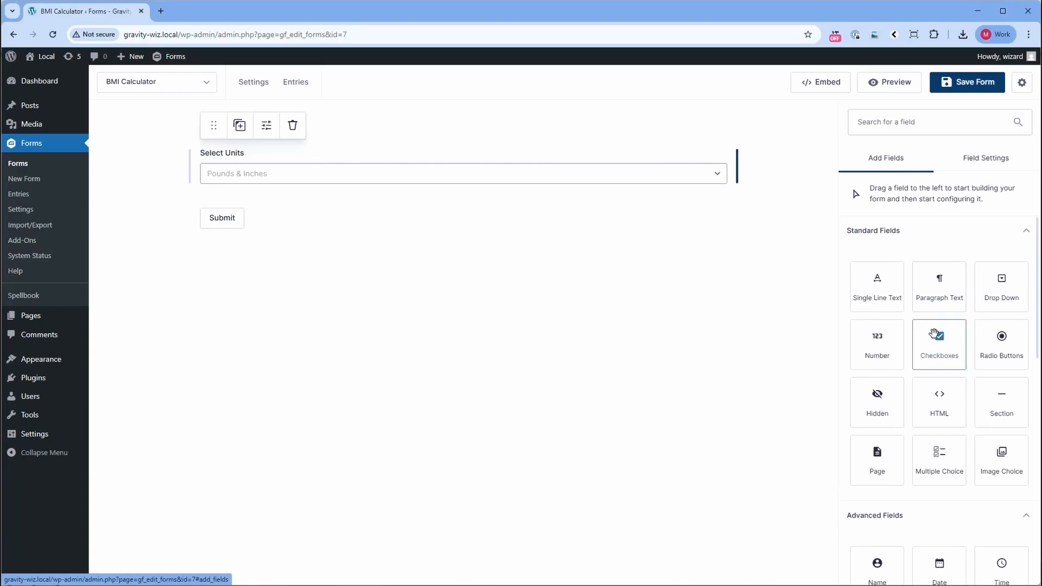
pyautogui.moveTo(881, 352); pyautogui.dragTo(389, 213)
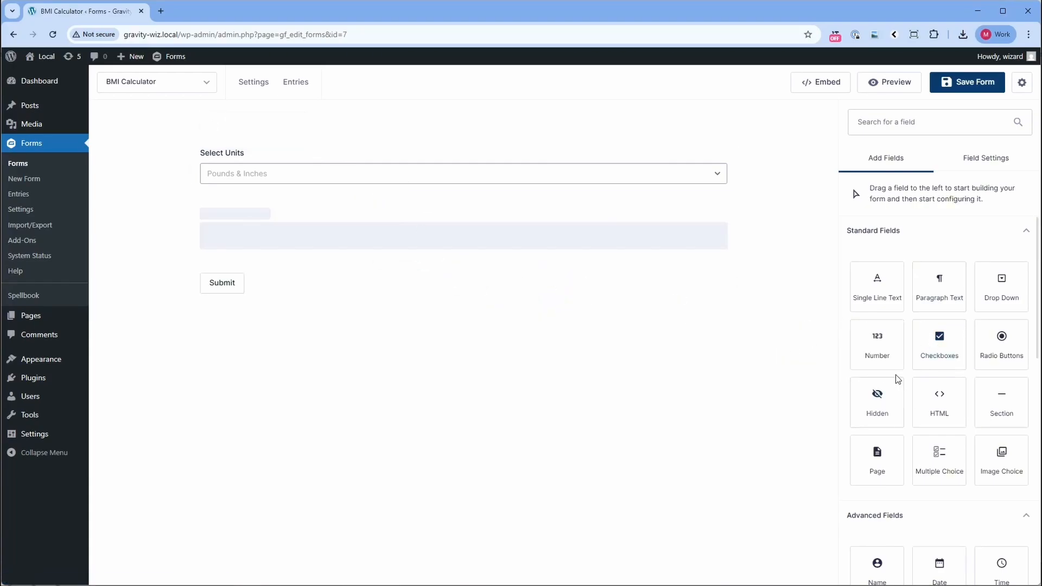
pyautogui.moveTo(884, 356); pyautogui.dragTo(744, 243)
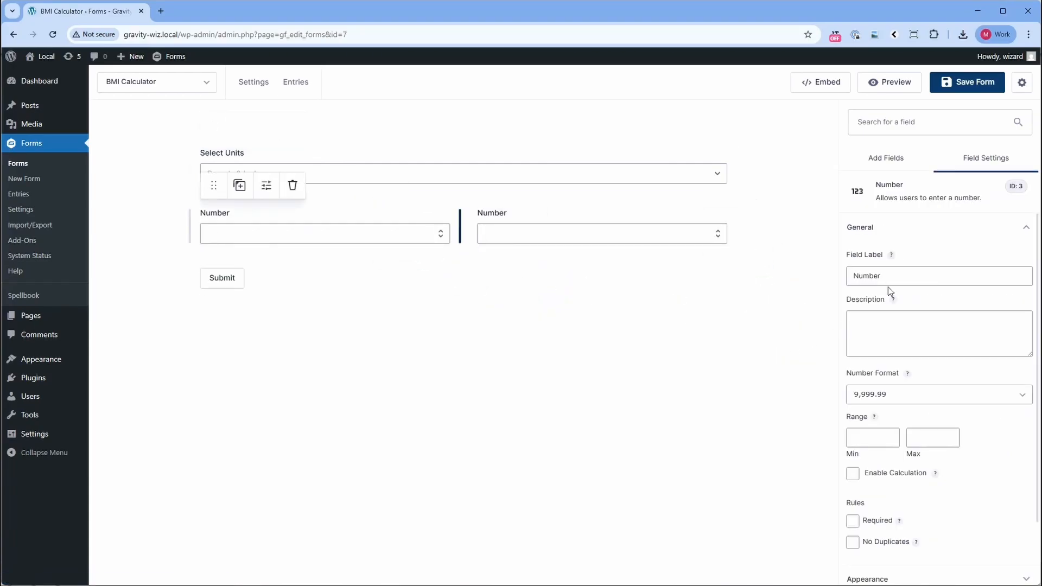
# Label the first Number field "Weight" and the one beside it "Height".
pyautogui.doubleClick(893, 276)
pyautogui.write('Weight')
pyautogui.click(600, 234)
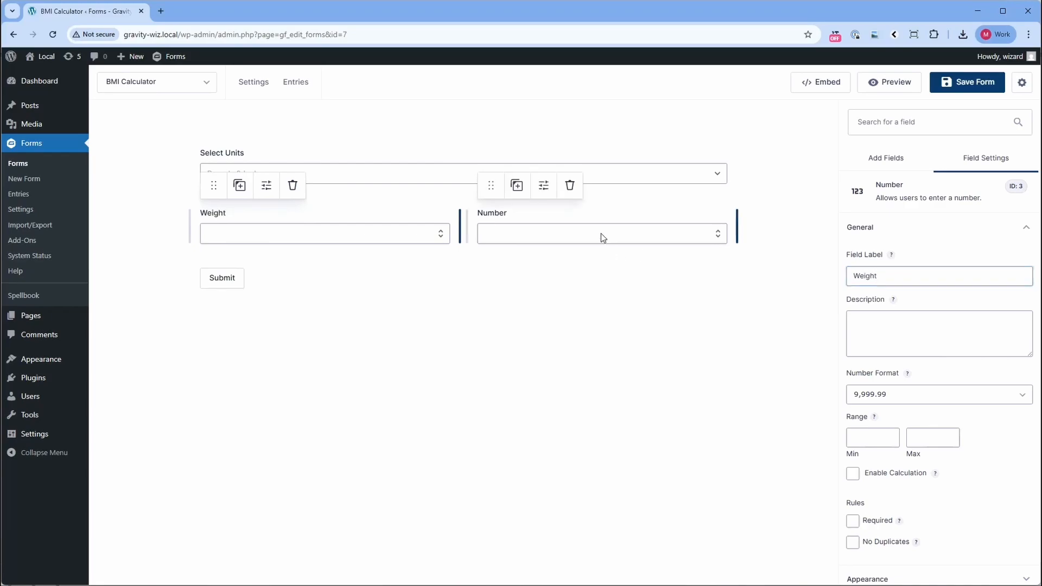
pyautogui.doubleClick(875, 275)
pyautogui.write('Height')
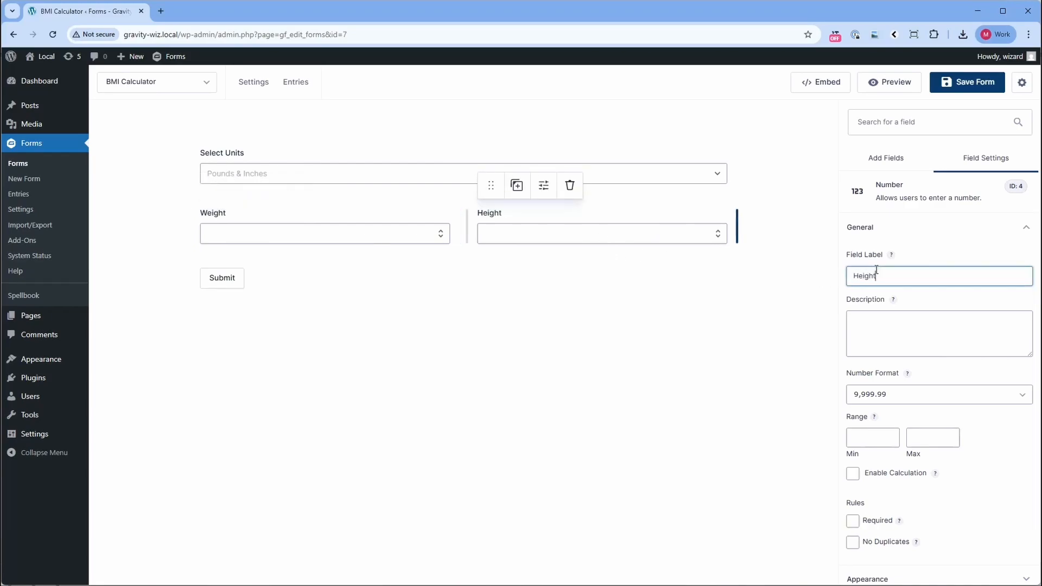
# Add a full-width Number field below Weight and Height, and check the IDs of the three existing fields.
pyautogui.click(876, 157)
pyautogui.moveTo(884, 350); pyautogui.dragTo(510, 269)
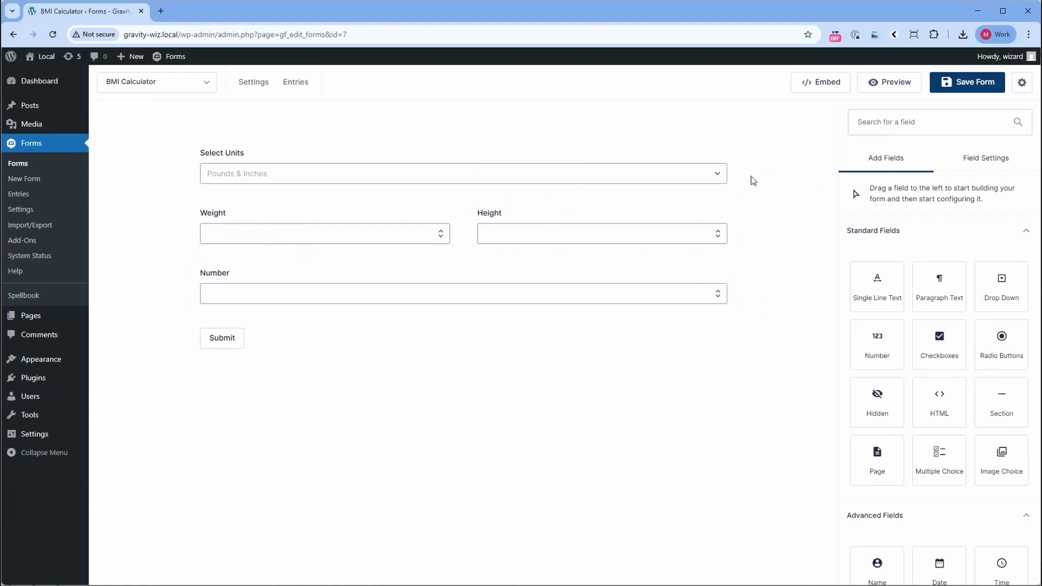
pyautogui.click(584, 164)
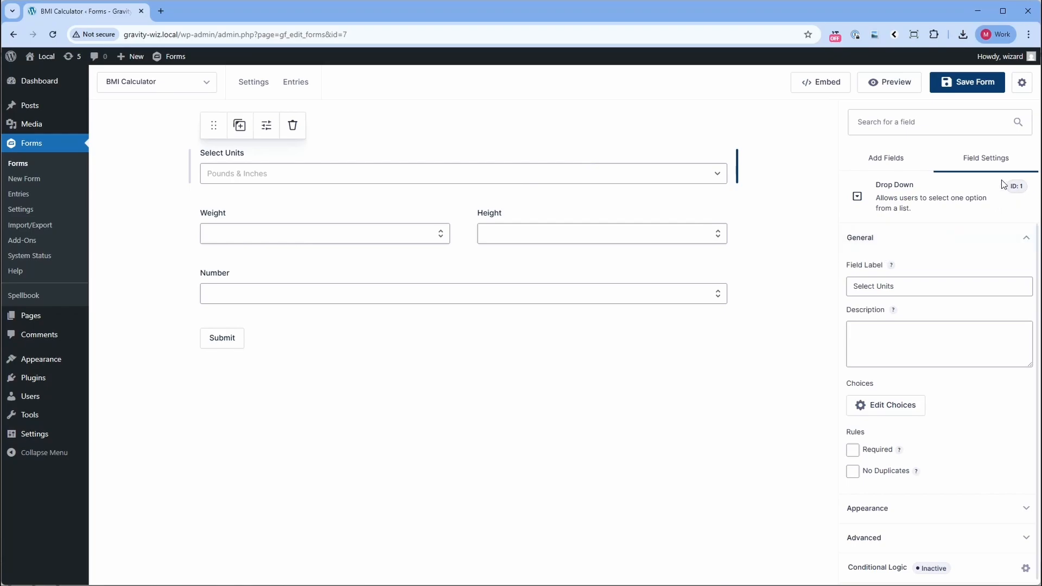
pyautogui.click(333, 231)
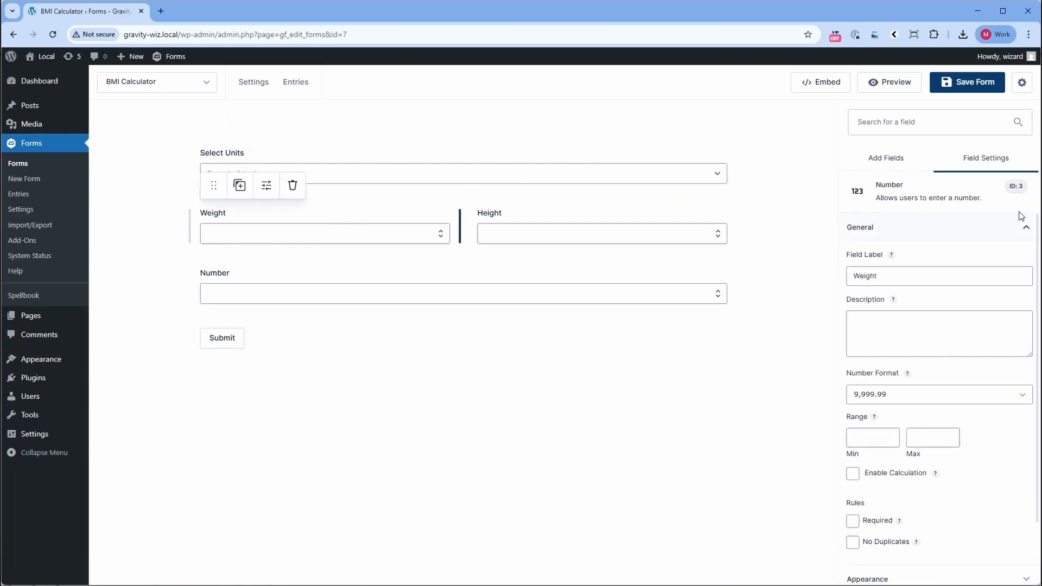
pyautogui.click(611, 226)
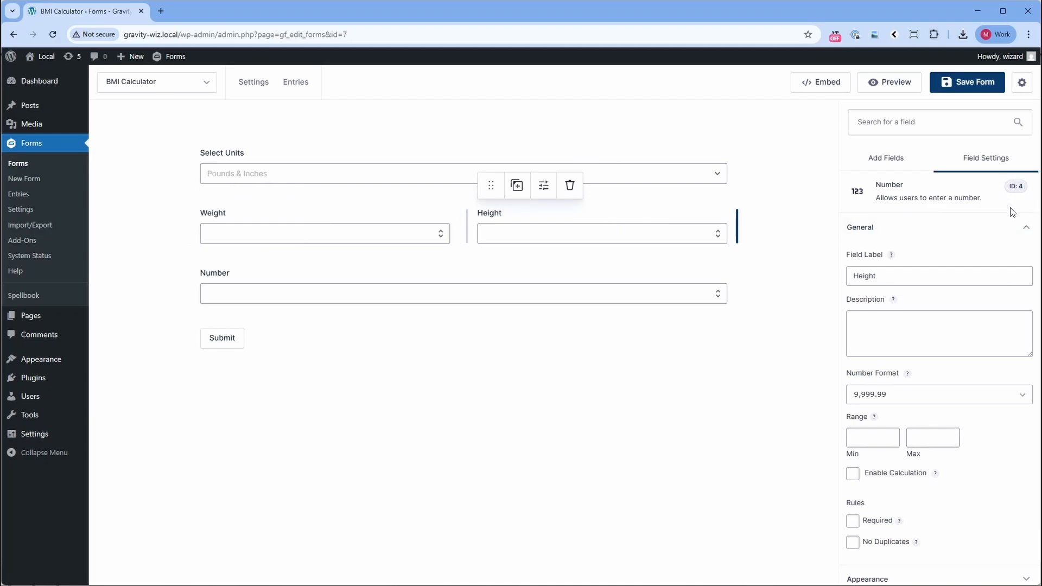
# Label the new Number field "BMI Calculator" and enable calculation for it.
pyautogui.click(610, 296)
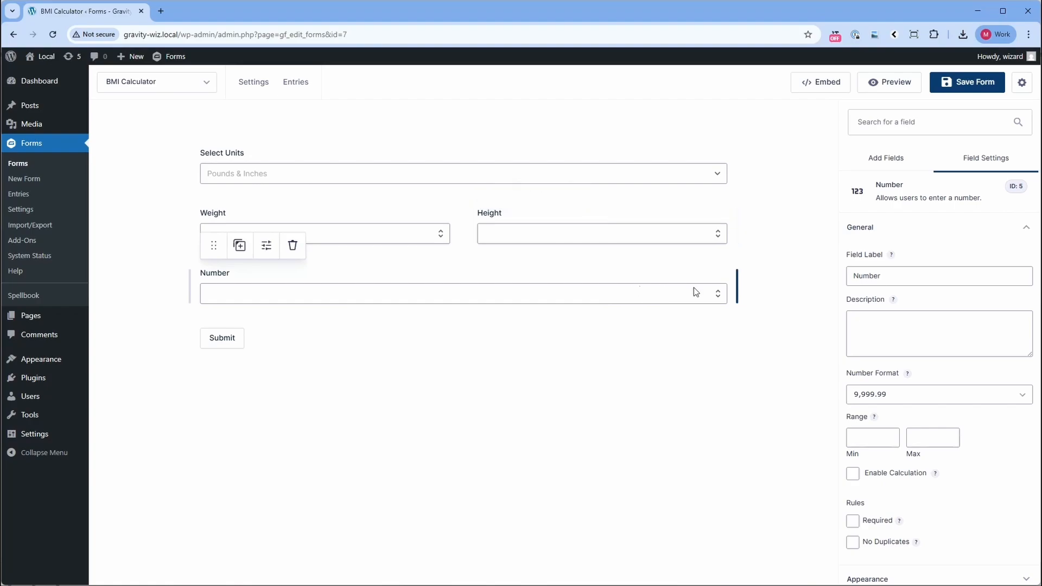
pyautogui.doubleClick(890, 279)
pyautogui.write('BM')
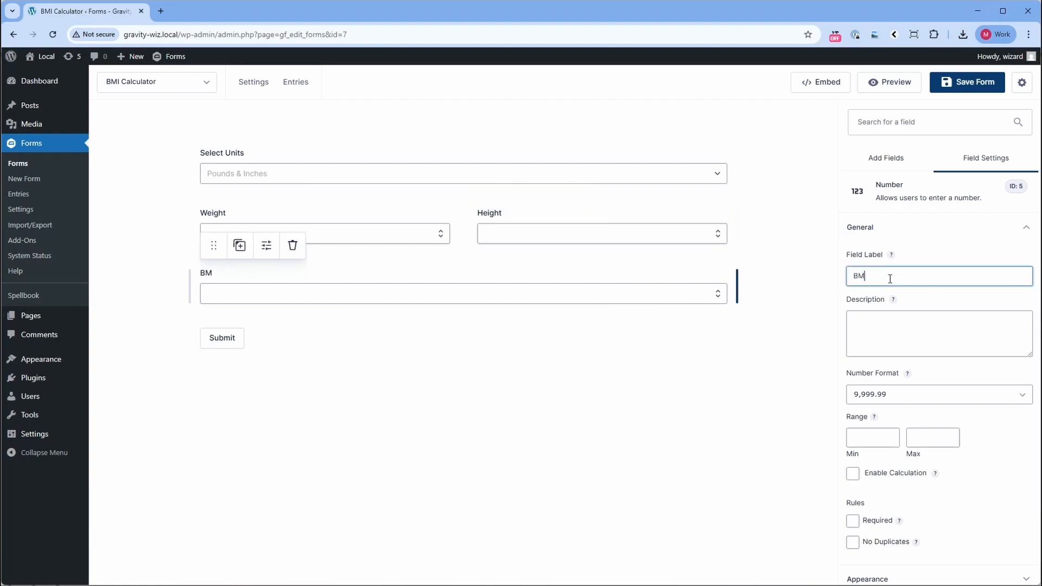
pyautogui.write('I Calculator')
pyautogui.click(854, 474)
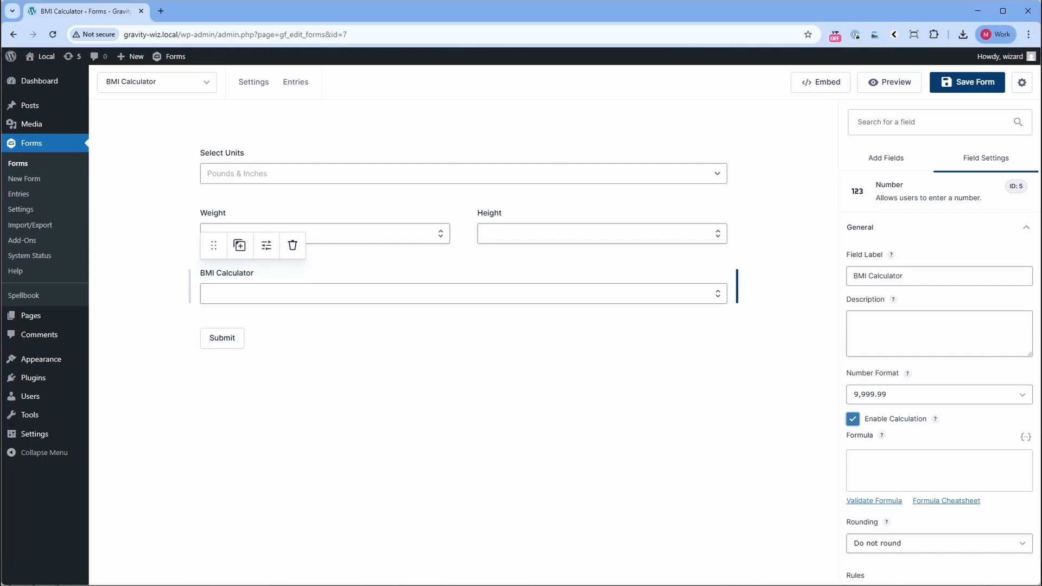
# Open the formula cheatsheet and review its if/else conditional syntax.
pyautogui.click(944, 500)
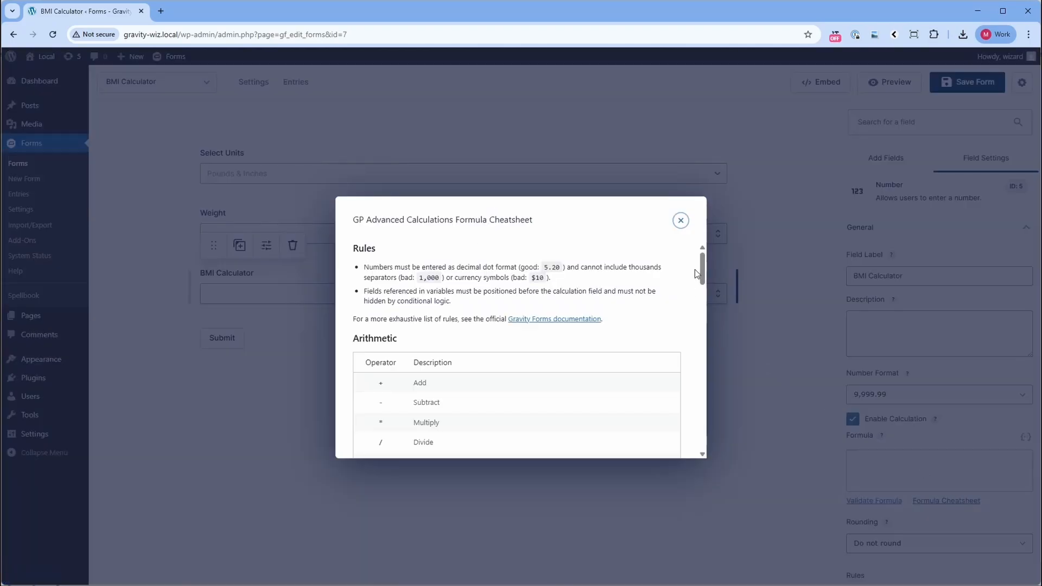
pyautogui.moveTo(703, 262); pyautogui.dragTo(693, 335)
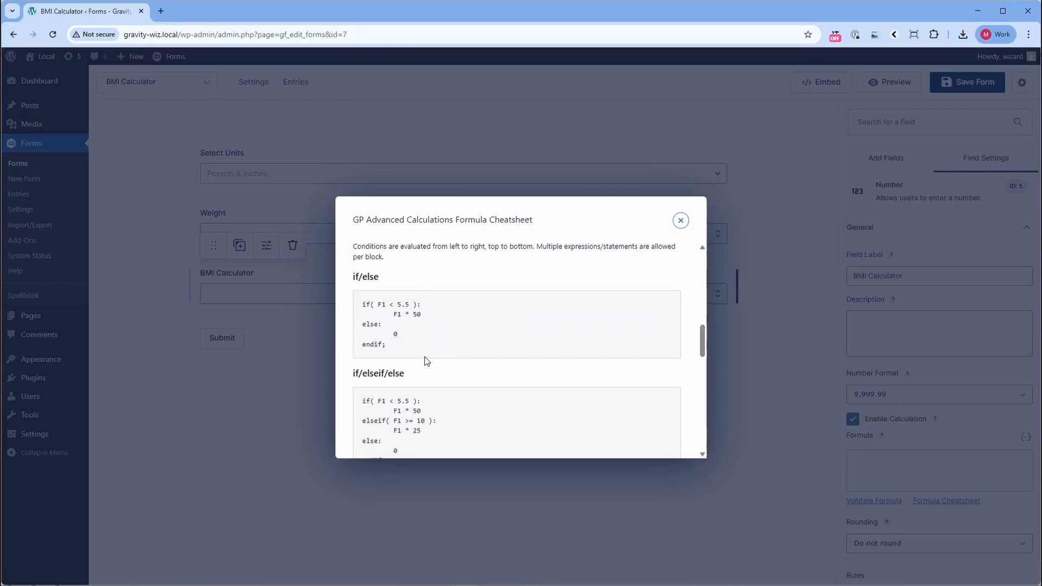
# Start the BMI Calculator field's formula with the condition if( F1 == 'PoundsInches' ):.
pyautogui.click(930, 460)
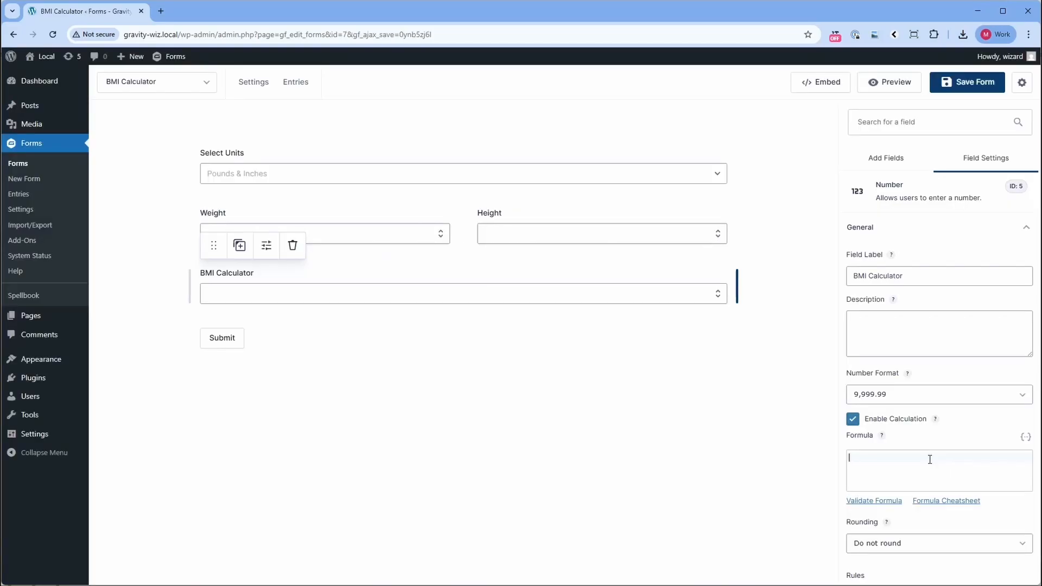
pyautogui.write('if')
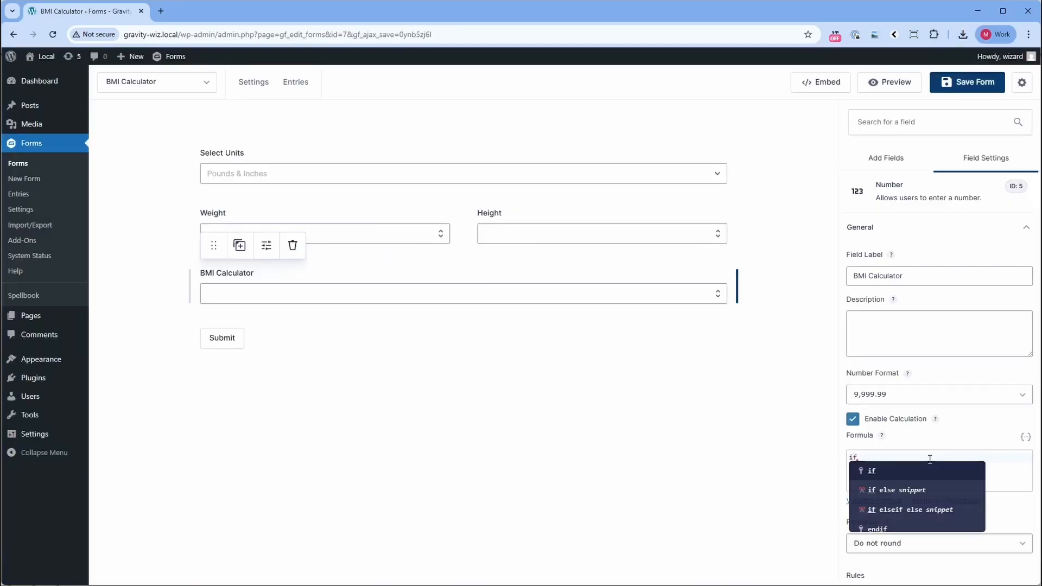
pyautogui.write('(')
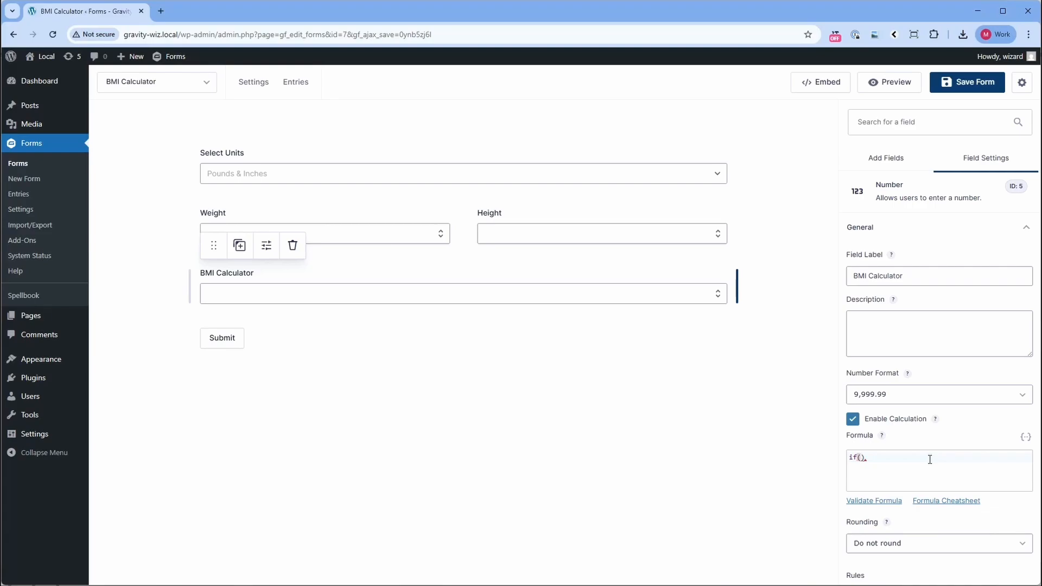
pyautogui.write(" F1 == 'PoundsInches")
pyautogui.write("' ):")
# Enter the calculation 703 * F3 / F4^2 on a new line under the if condition.
pyautogui.press('Return')
pyautogui.write('703 * F3 / F4^2')
# Add an else: branch that reuses F3 / F4^2 from the line above, and close the formula with endif;.
pyautogui.press('Return')
pyautogui.write('else')
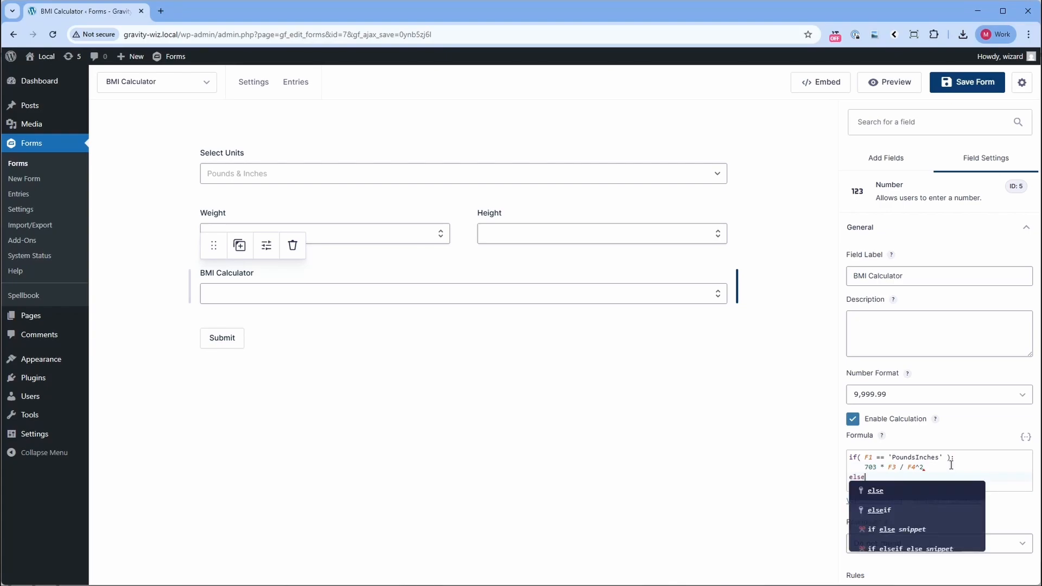
pyautogui.write(':')
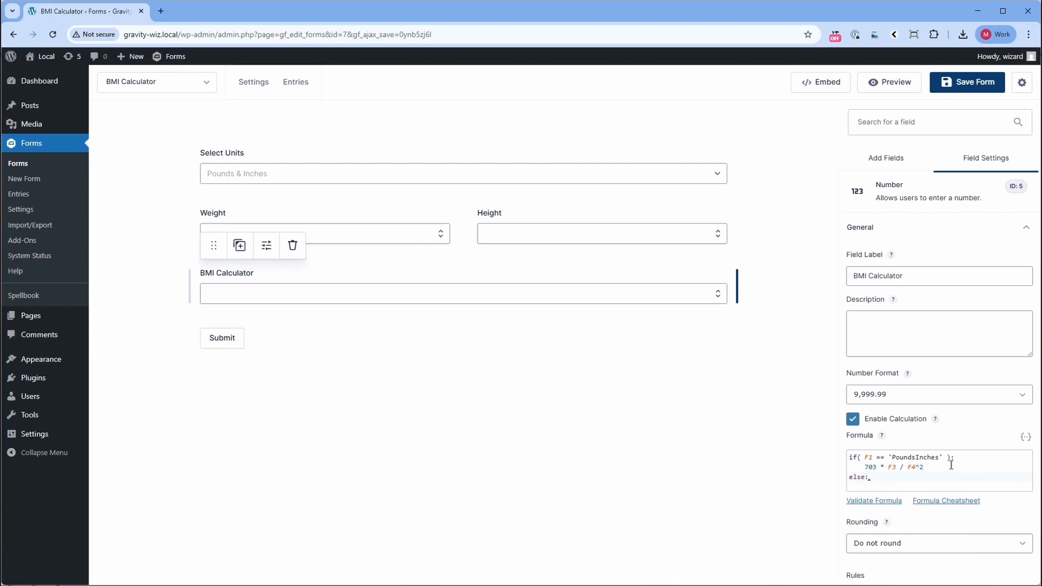
pyautogui.press('Return')
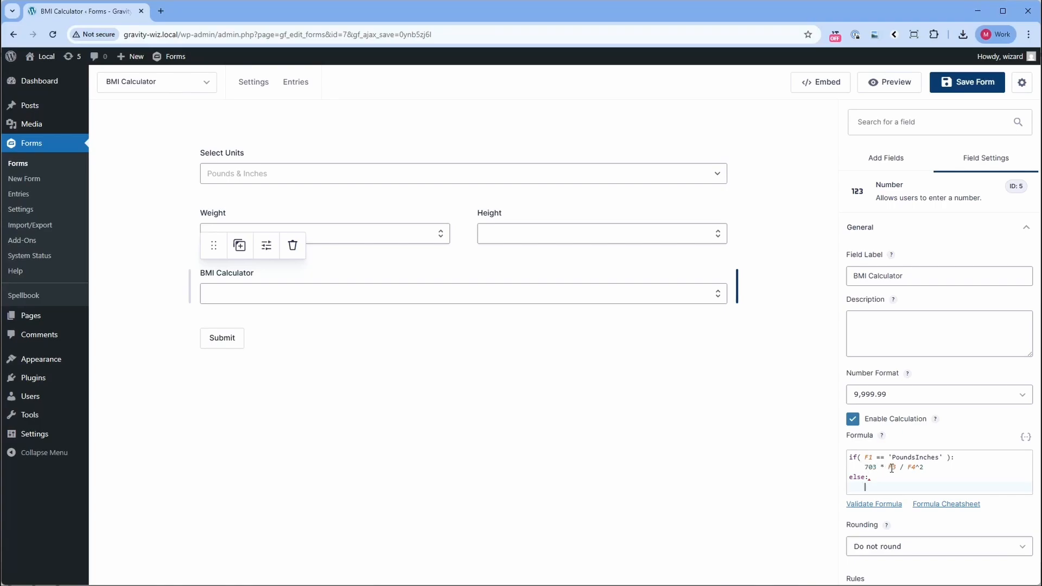
pyautogui.moveTo(890, 468); pyautogui.dragTo(936, 465)
pyautogui.hotkey('ctrl', 'c')
pyautogui.click(898, 489)
pyautogui.hotkey('ctrl', 'v')
pyautogui.press('Return')
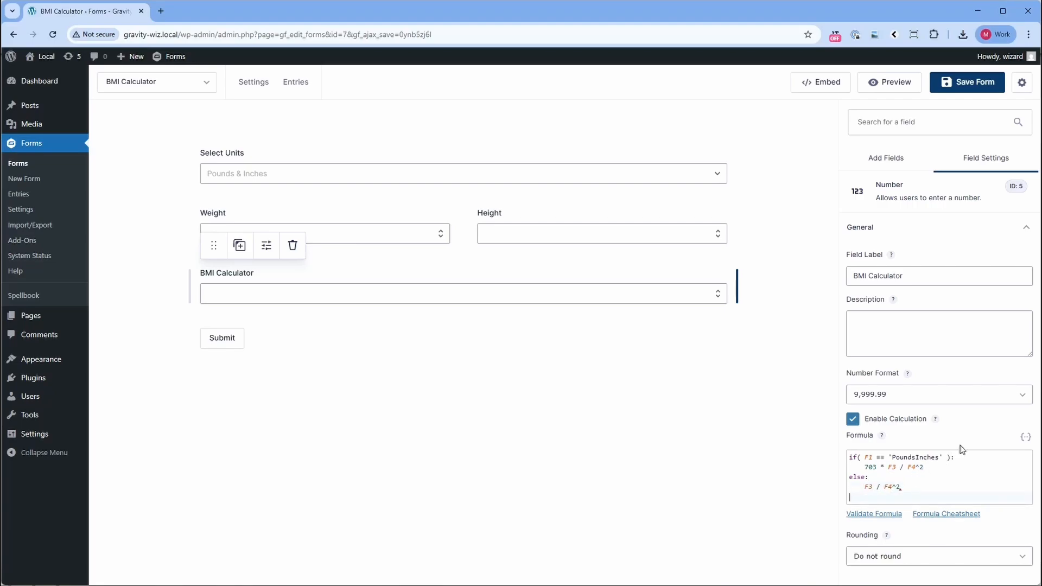
pyautogui.write('endif')
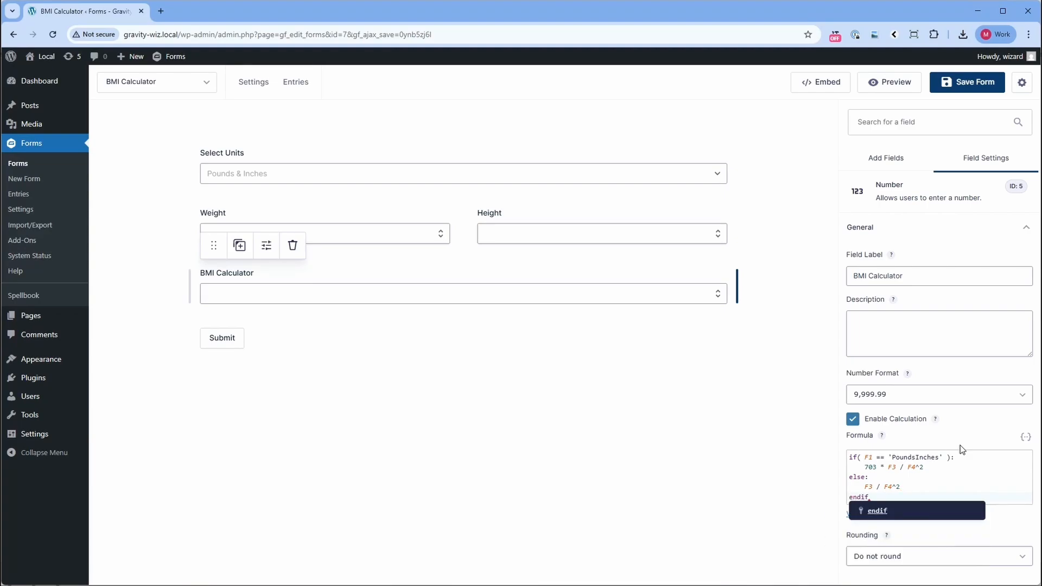
pyautogui.press('Escape')
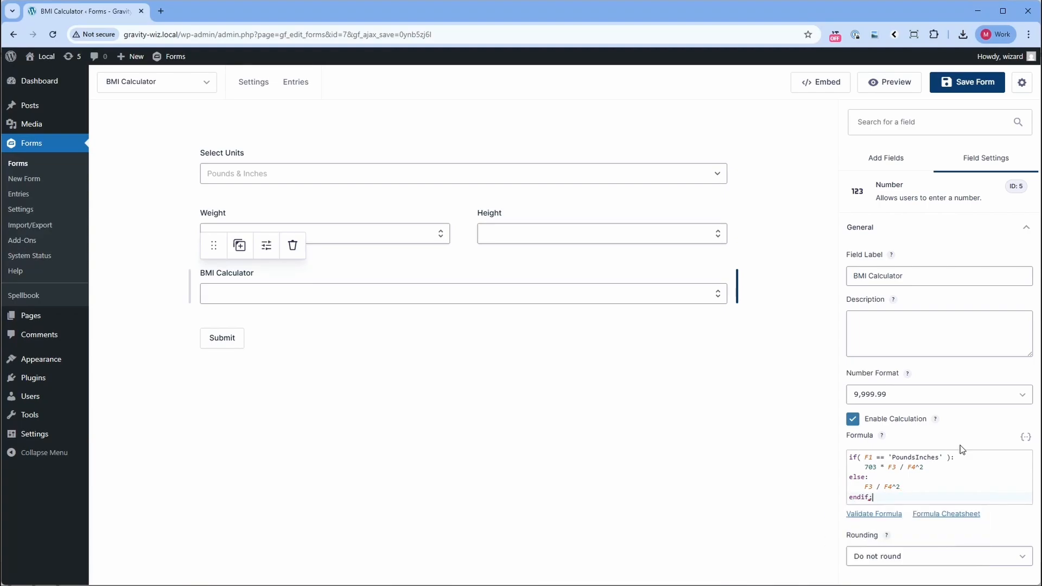
# End the formula's endif with a semicolon and review the calculations in the if and else branches.
pyautogui.write(';')
pyautogui.moveTo(866, 465); pyautogui.dragTo(935, 464)
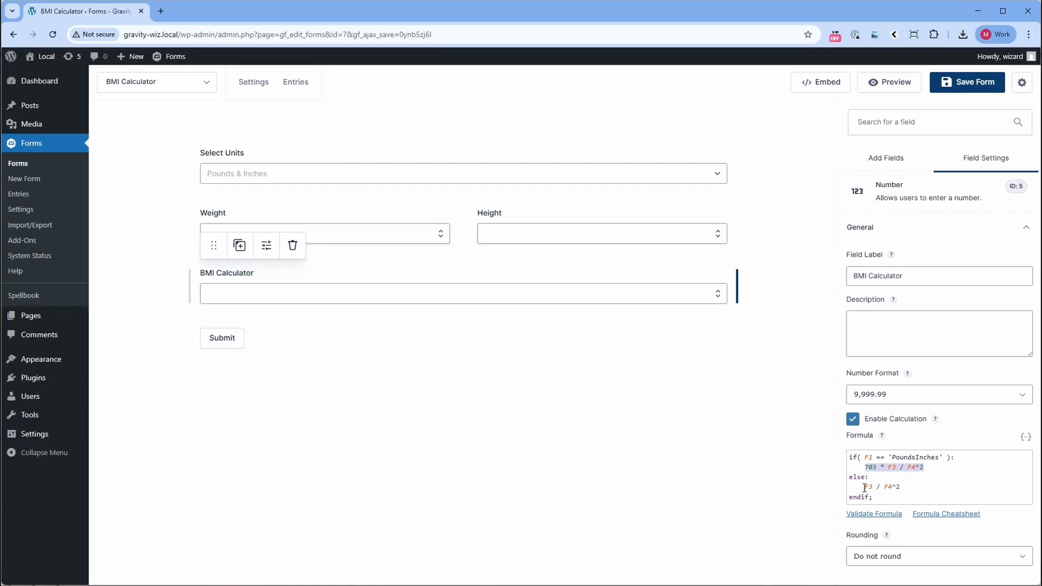
pyautogui.moveTo(864, 487); pyautogui.dragTo(914, 487)
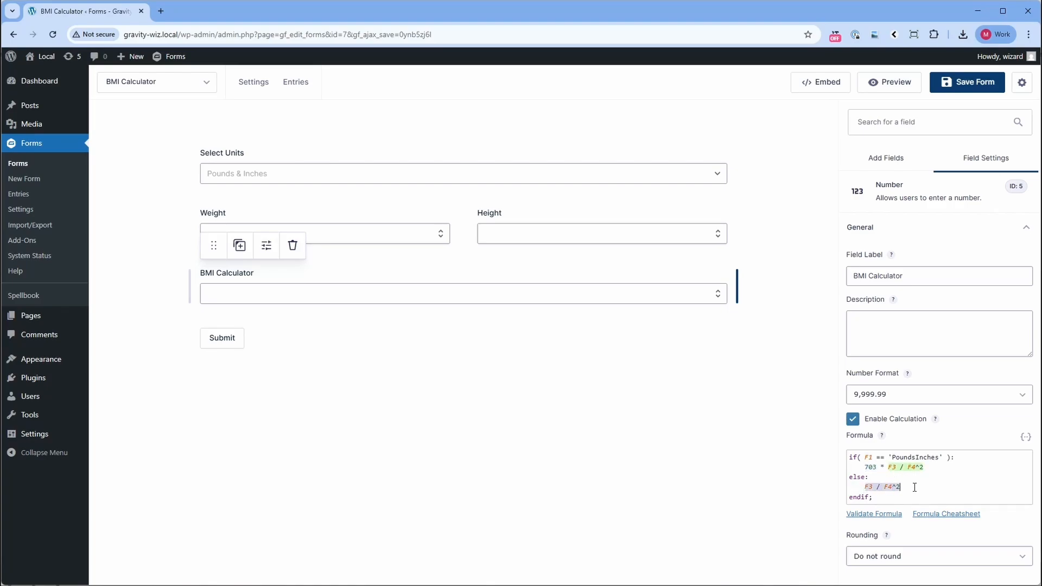
# Set the BMI Calculator field's rounding to 1 and save the form.
pyautogui.click(893, 559)
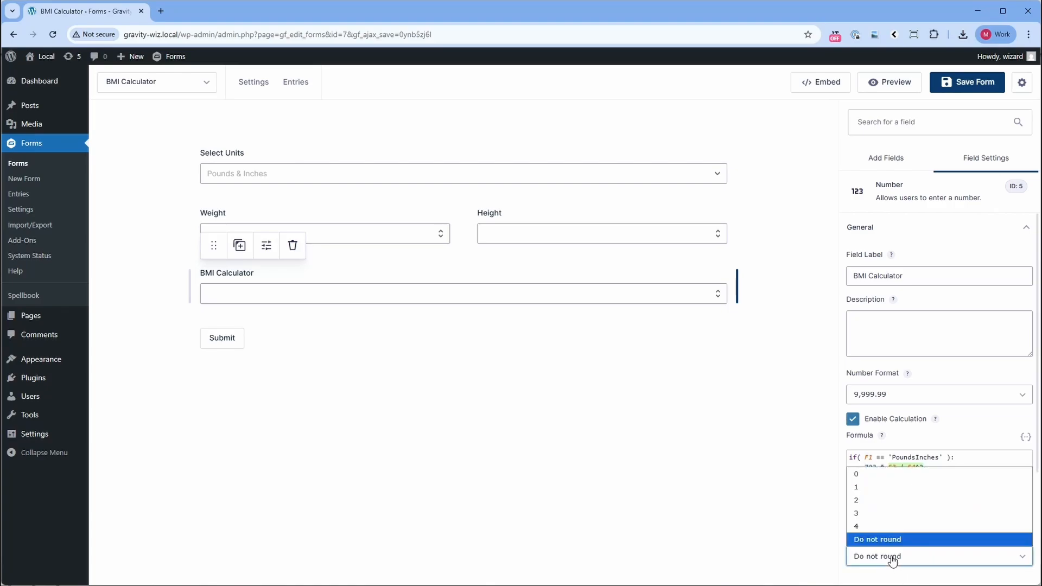
pyautogui.click(864, 486)
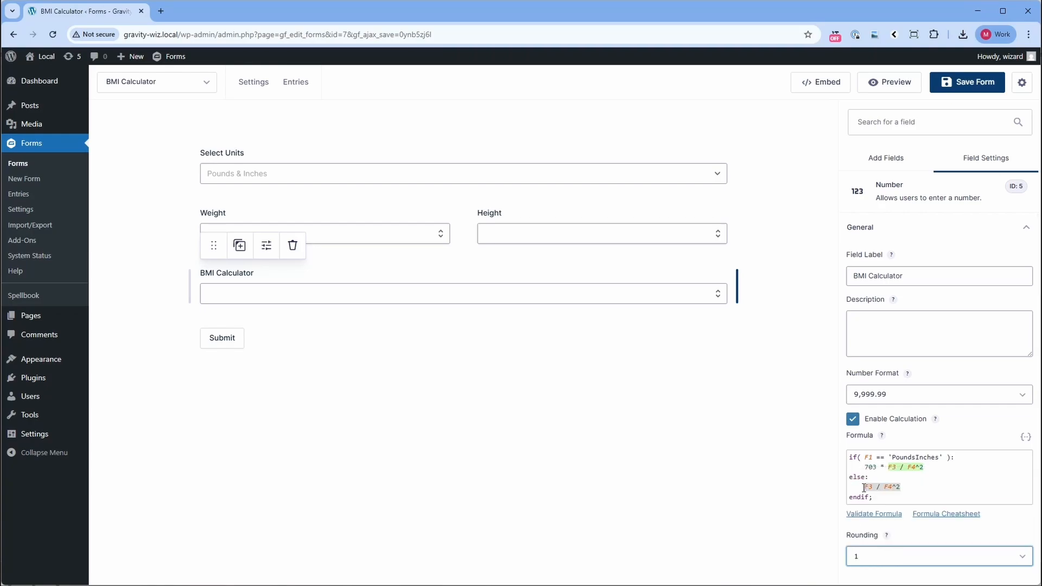
pyautogui.click(960, 85)
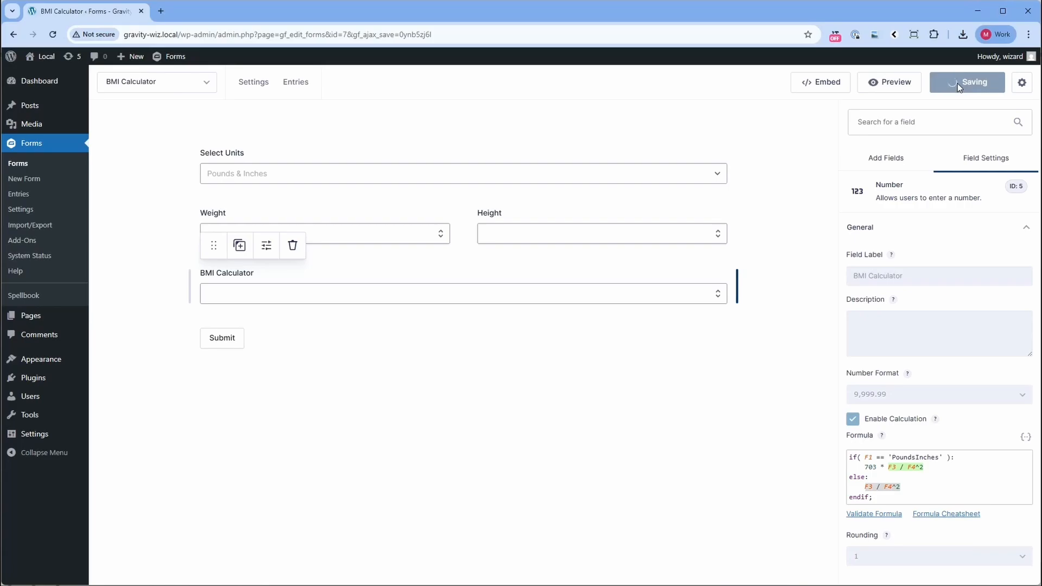
# Preview the form and test the Pounds & Inches calculation with a weight of 140 and a height of 67.
pyautogui.click(894, 83)
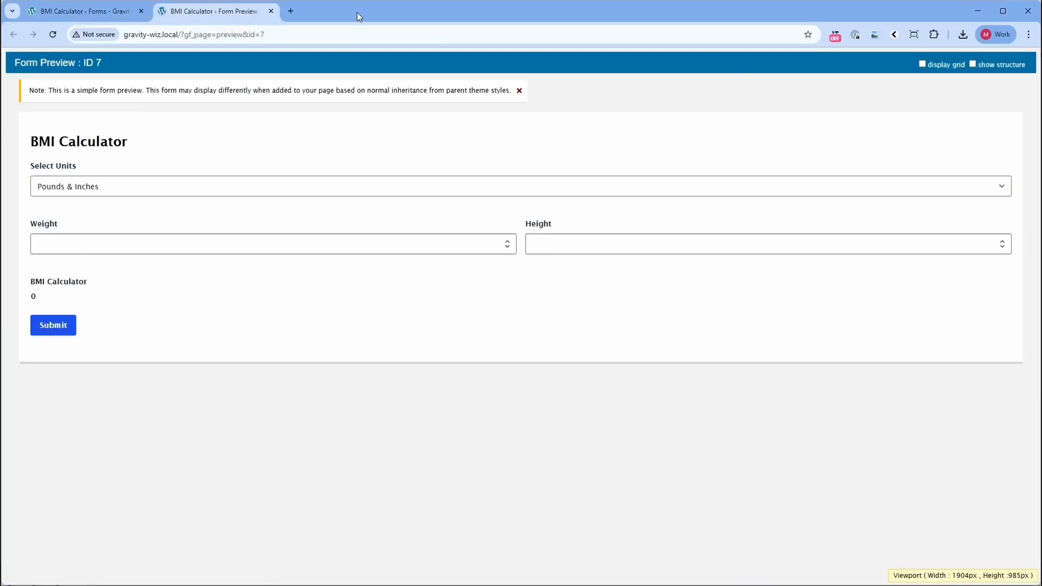
pyautogui.click(117, 244)
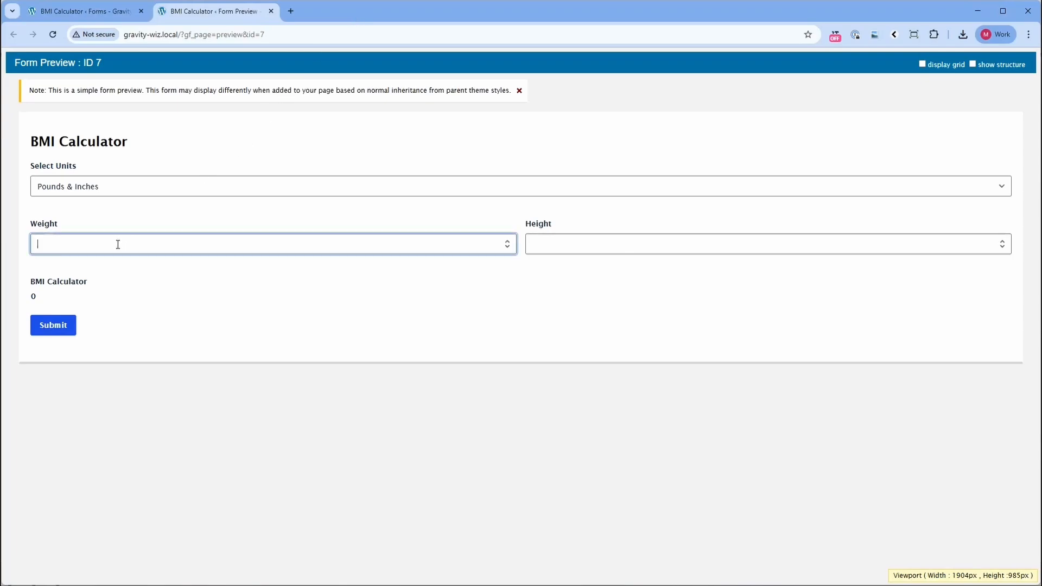
pyautogui.write('140')
pyautogui.click(562, 237)
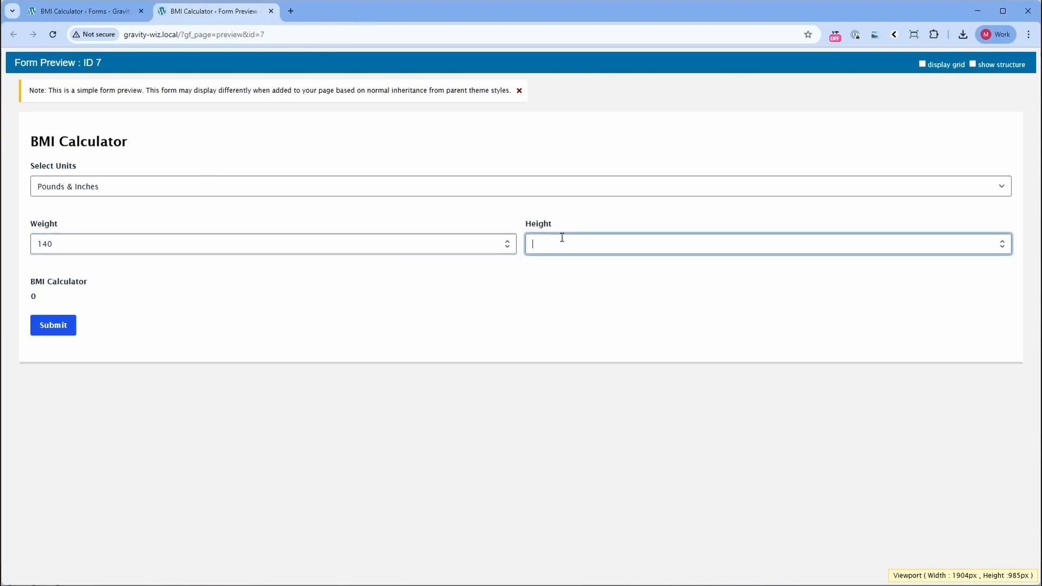
pyautogui.write('67')
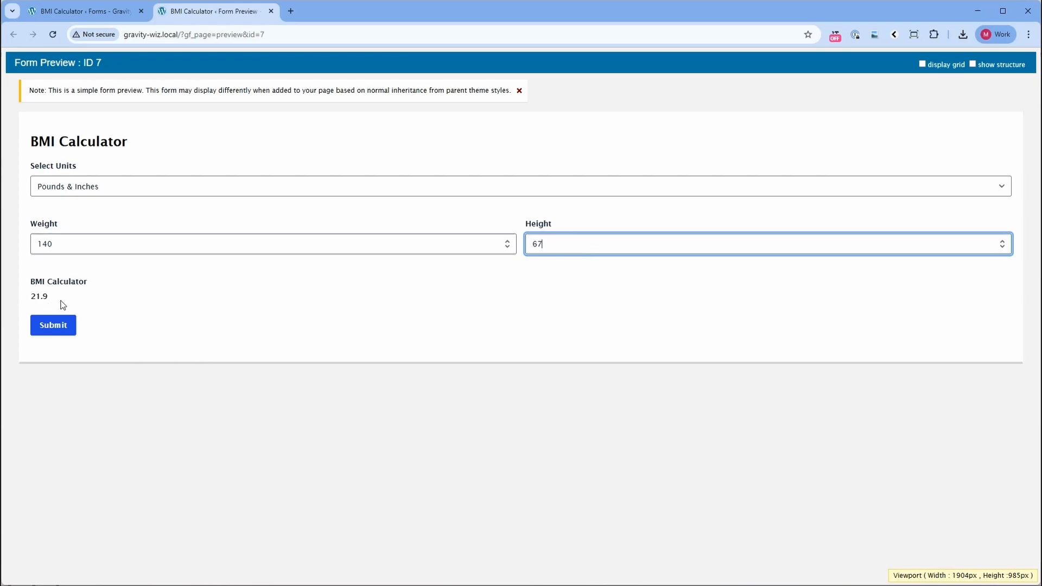
# Switch the units to Kilograms & Meters and test the calculation with a weight of 63.5 and a height of 1.7.
pyautogui.click(139, 191)
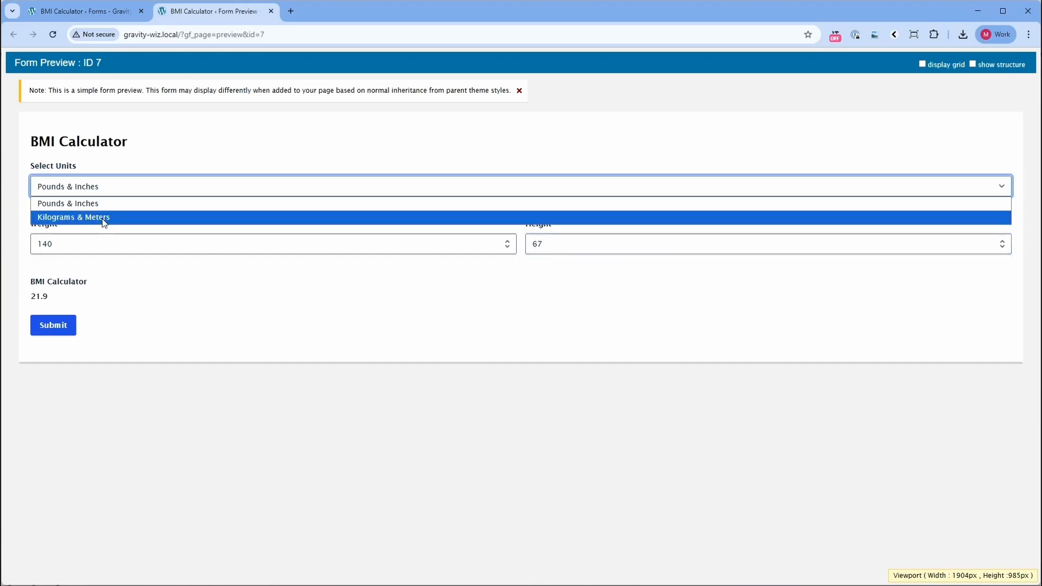
pyautogui.click(103, 218)
pyautogui.click(54, 250)
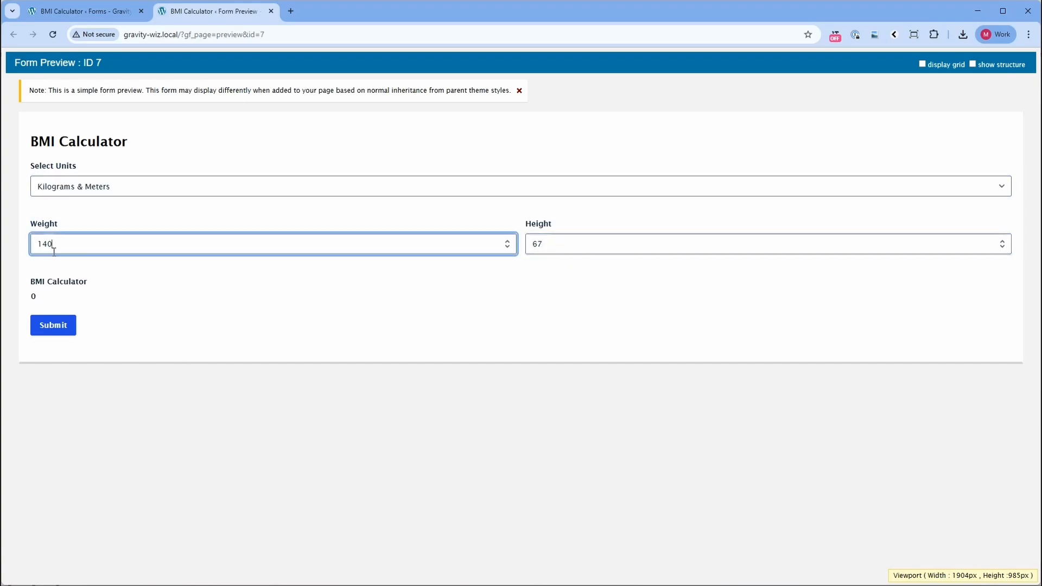
pyautogui.press('BackSpace')
pyautogui.press('BackSpace')
pyautogui.press('BackSpace')
pyautogui.write('63.5')
pyautogui.click(557, 239)
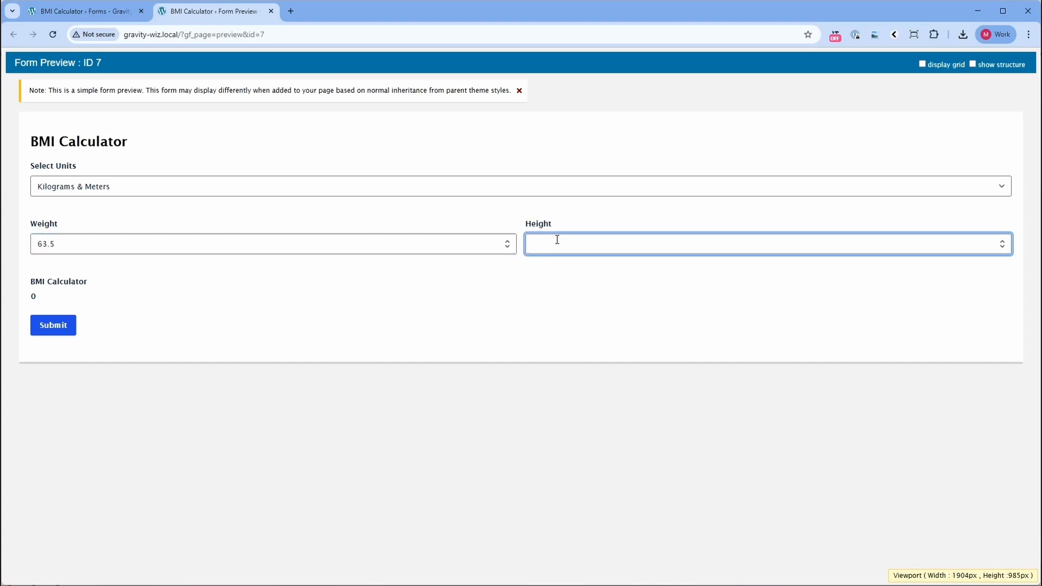
pyautogui.write('1.7')
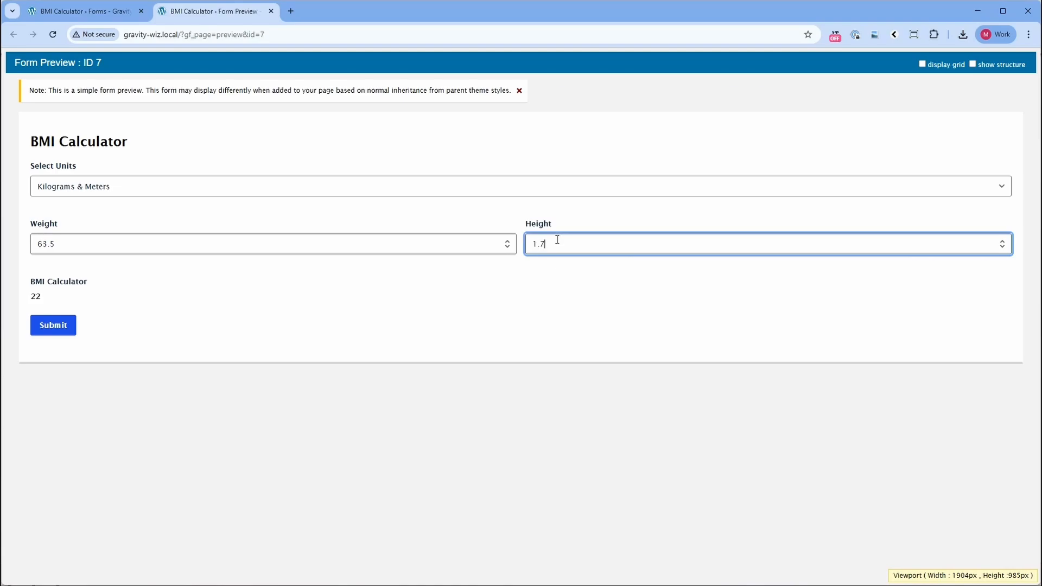